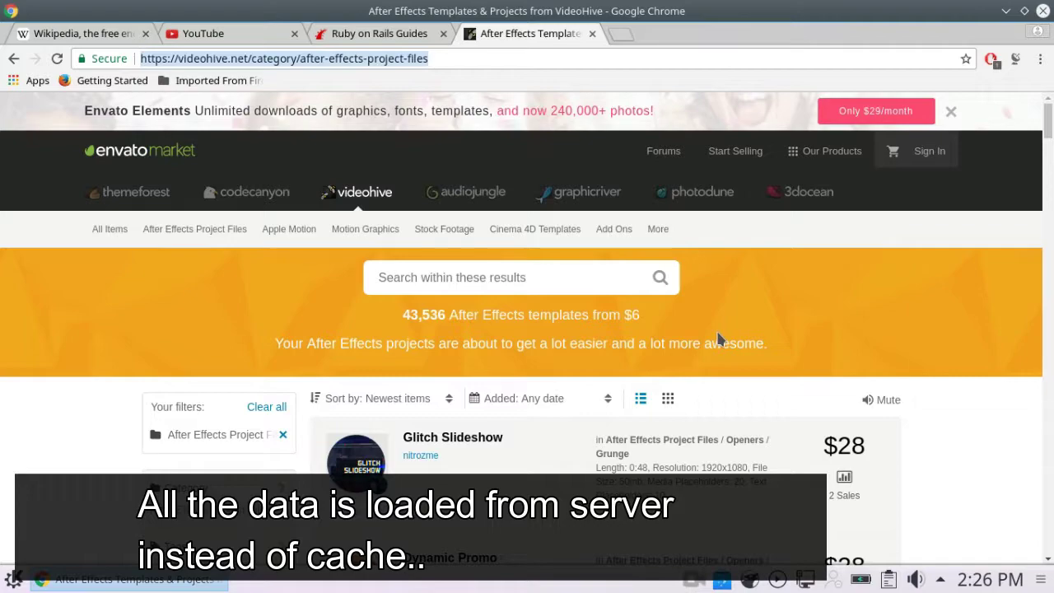
Reload the VideoHive After Effects templates page, then hard-reload it with the cache emptied
key("ctrl+r")
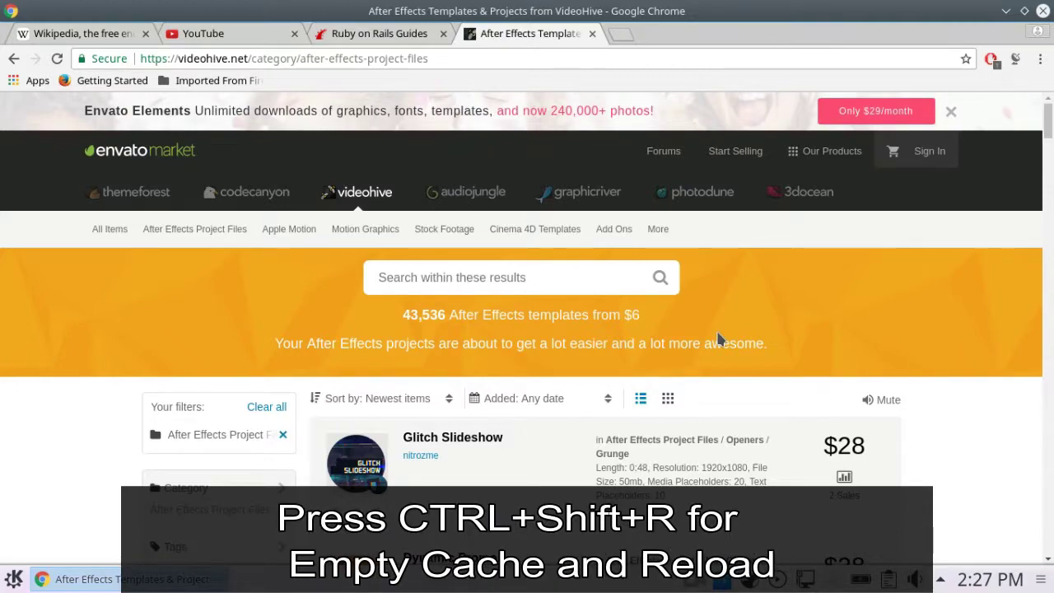
key("ctrl+shift+r")
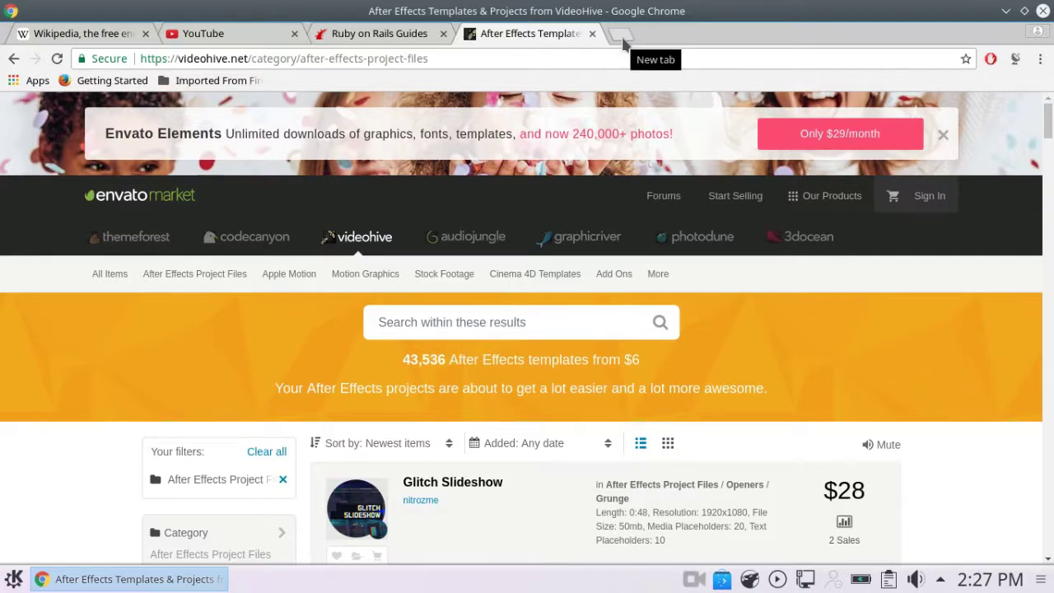
In a new tab, search YouTube for 'despacito' using the address bar's keyword search for youtube.com
left_click(623, 39)
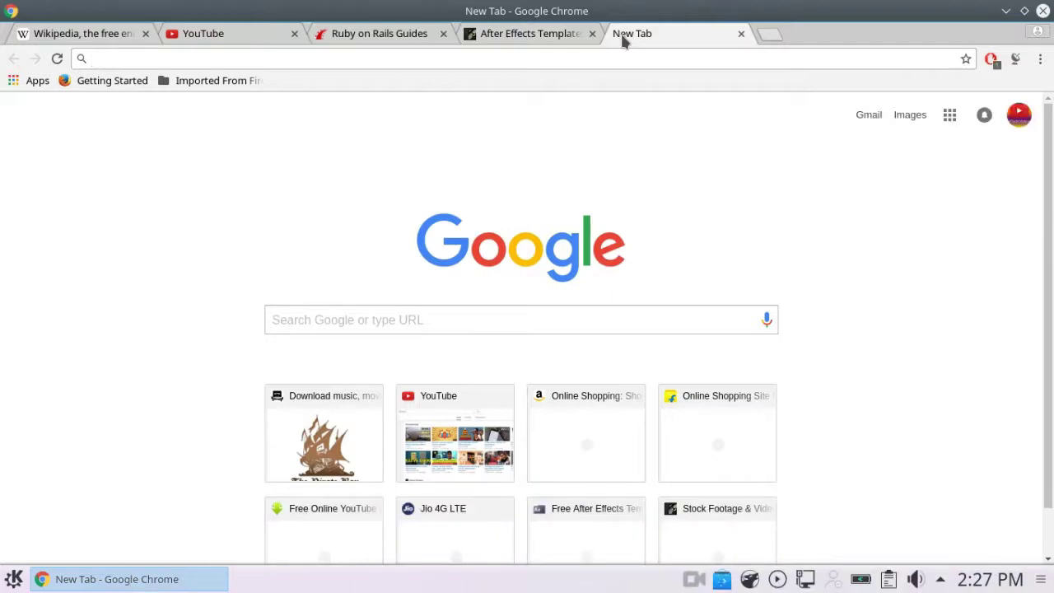
type("y")
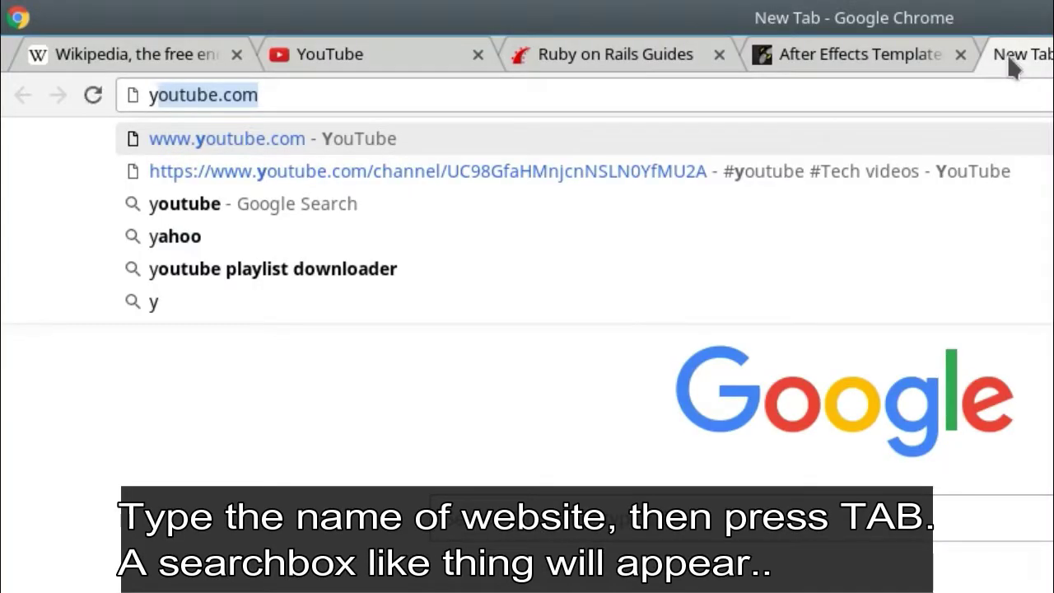
key("Tab")
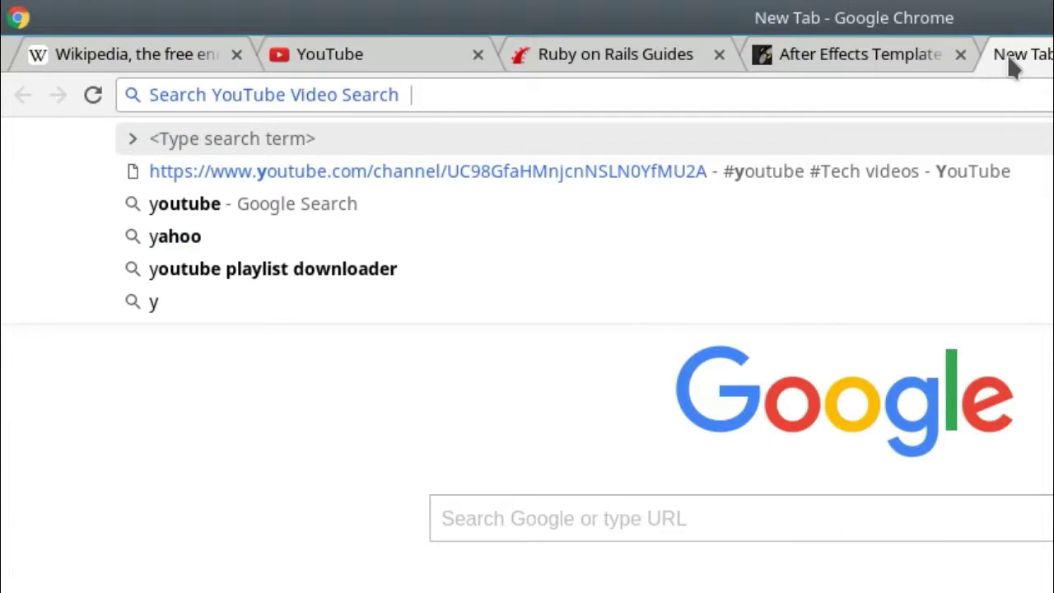
type("desp")
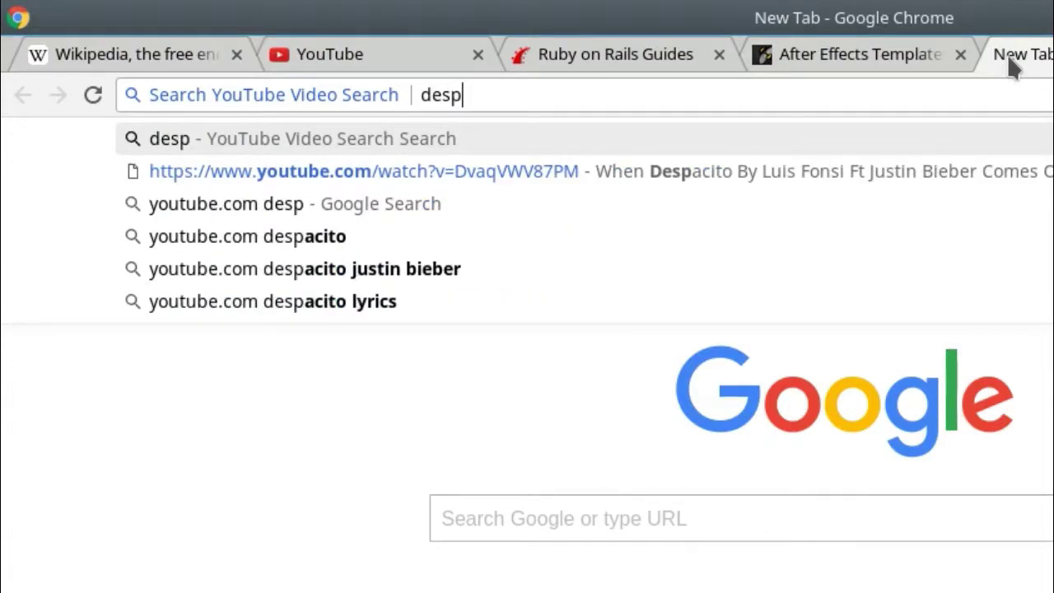
type("acito")
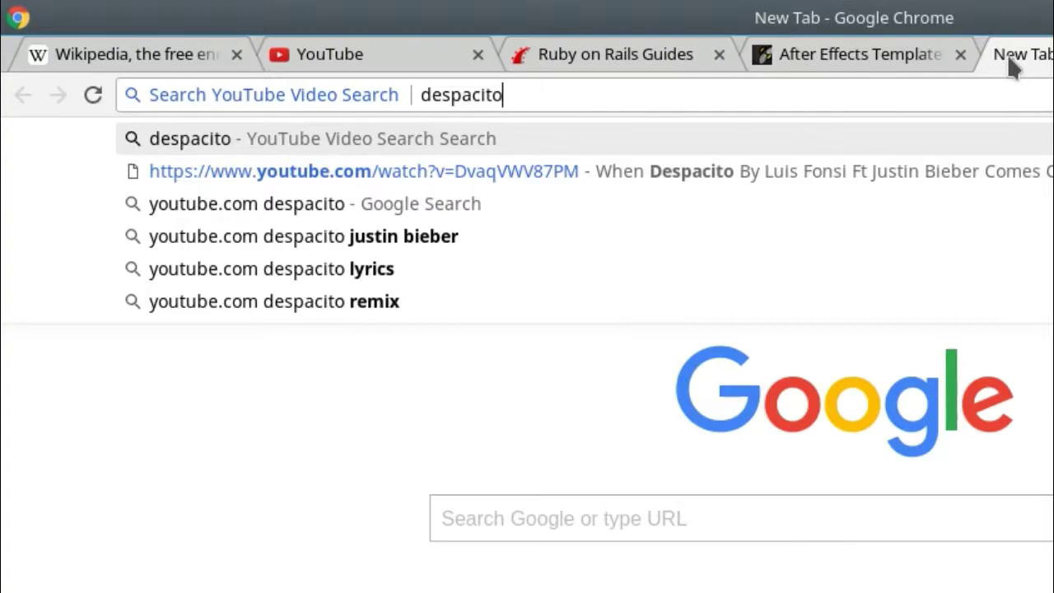
key("Return")
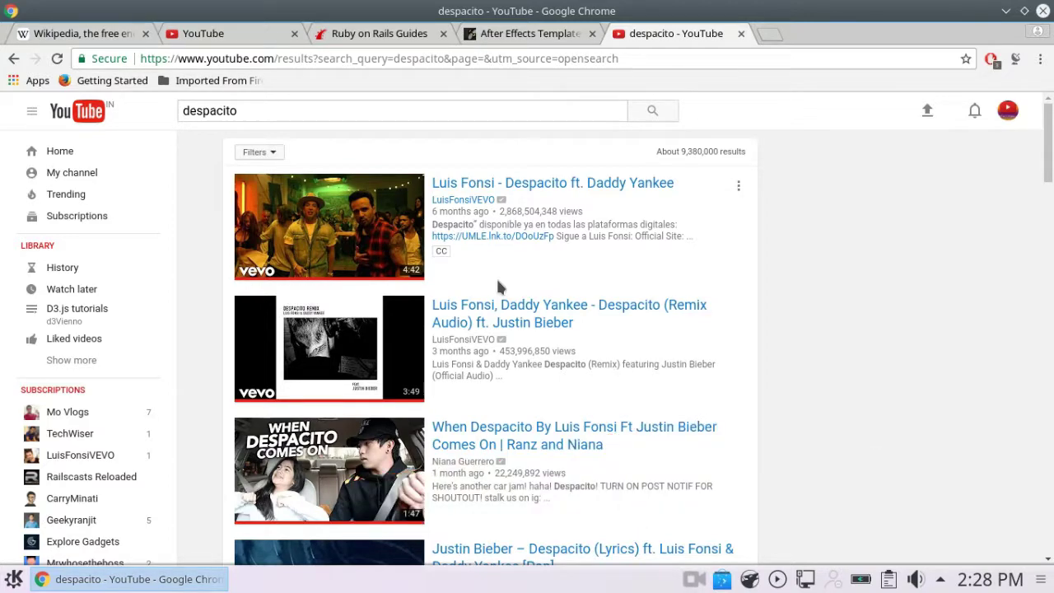
Reload the YouTube results, open flipkart.com in a separate new tab, and switch to it
key("F5")
left_click(535, 61)
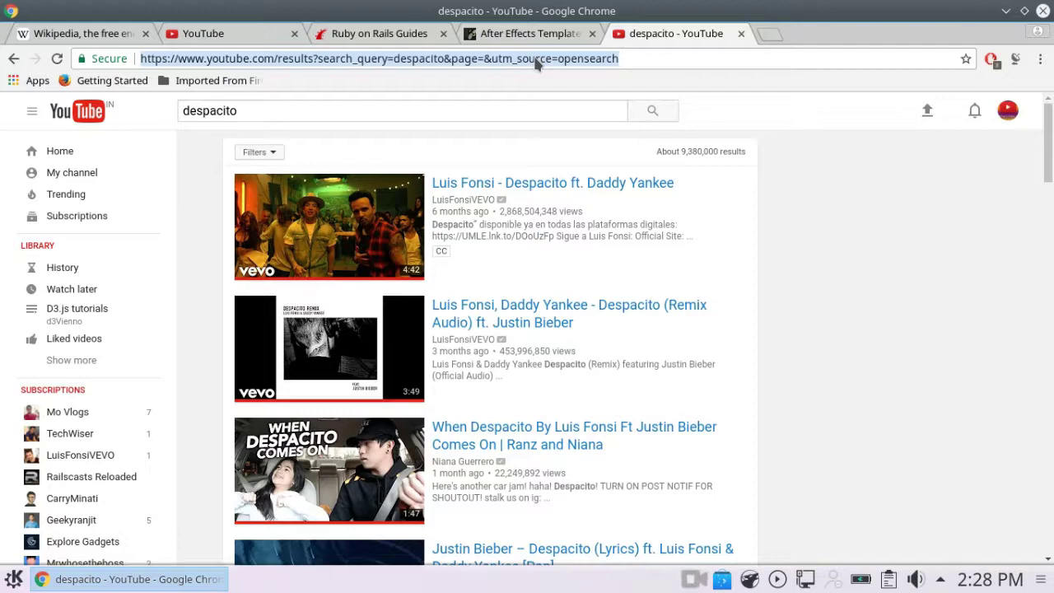
type("flipkart.com")
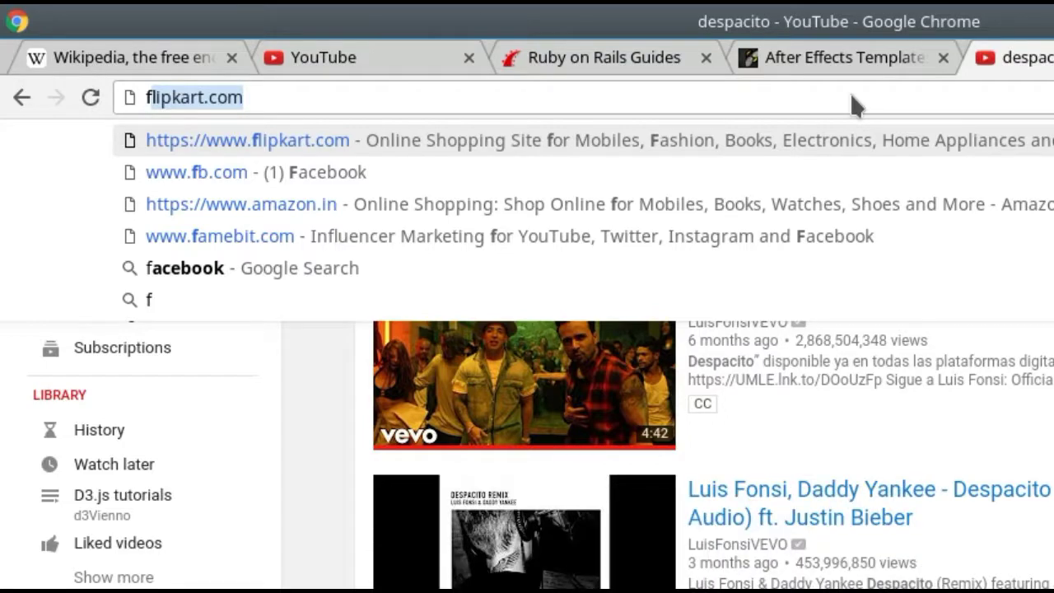
key("alt+Return")
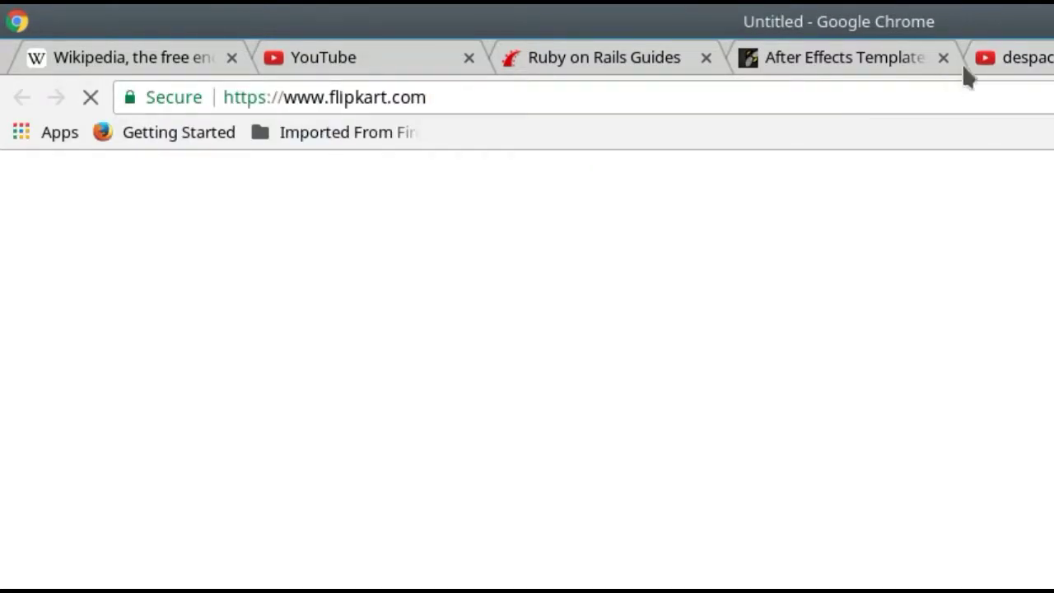
left_click(1020, 59)
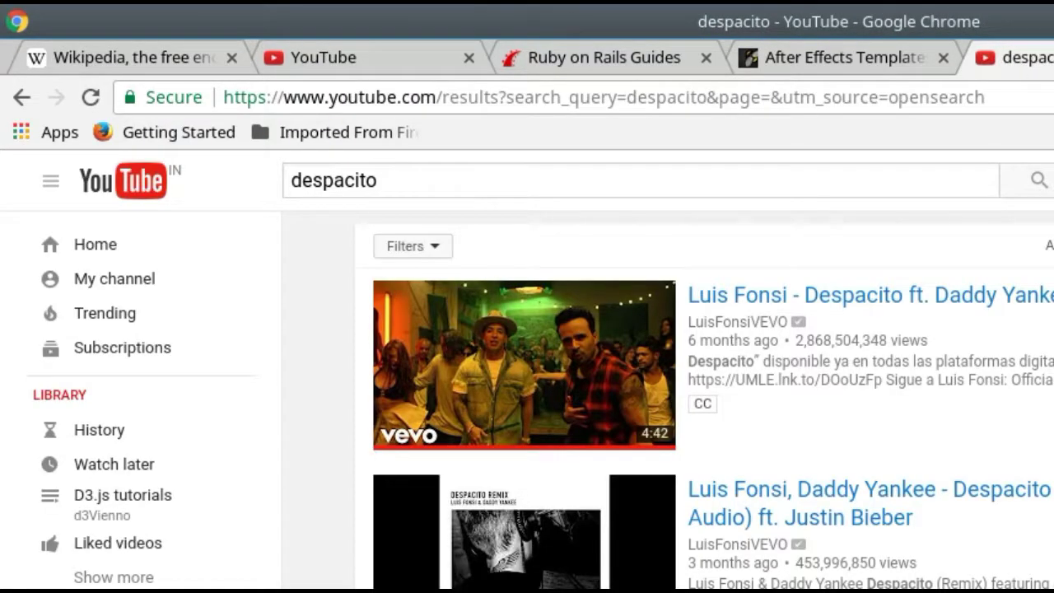
key("ctrl+Tab")
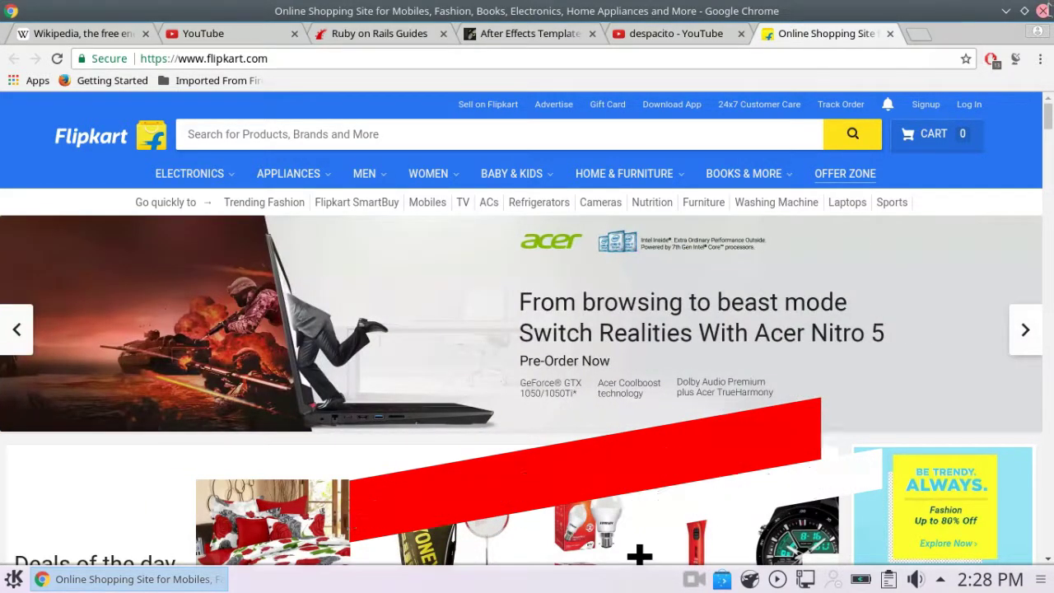
Open a new tab and close all other tabs except it
left_click(917, 36)
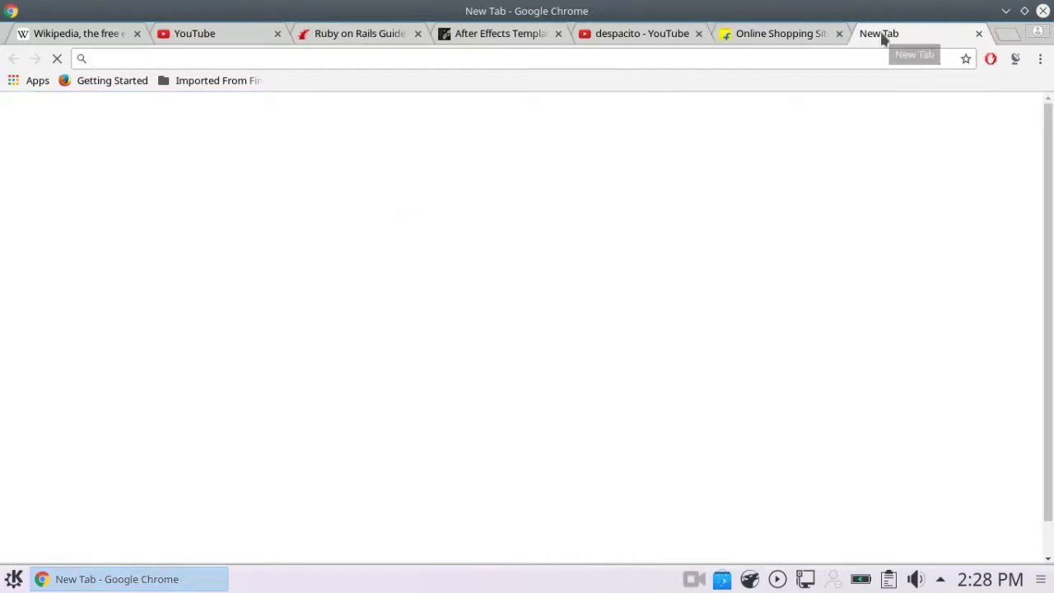
right_click(882, 37)
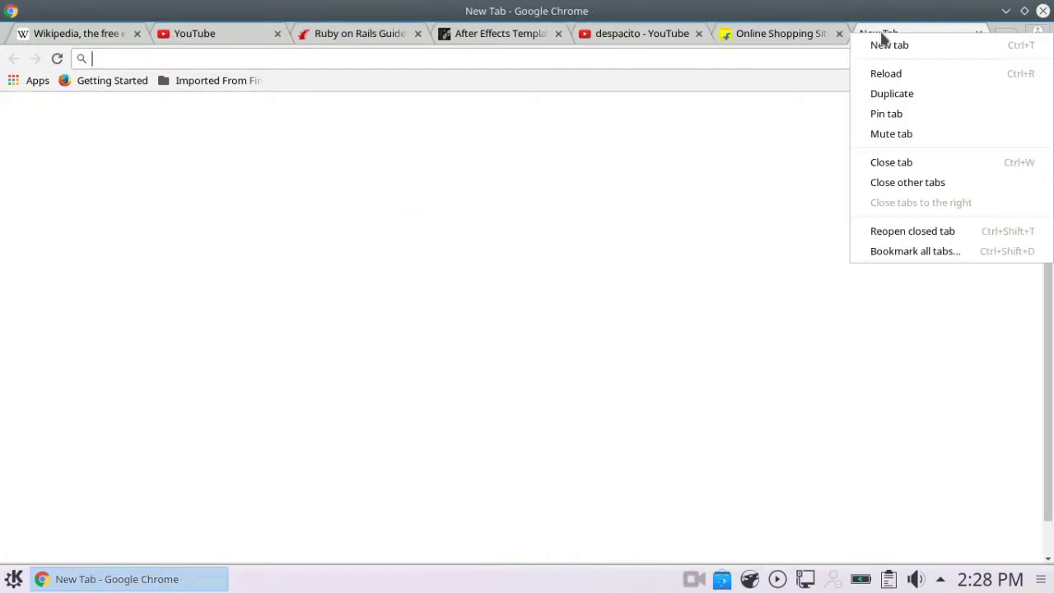
left_click(906, 183)
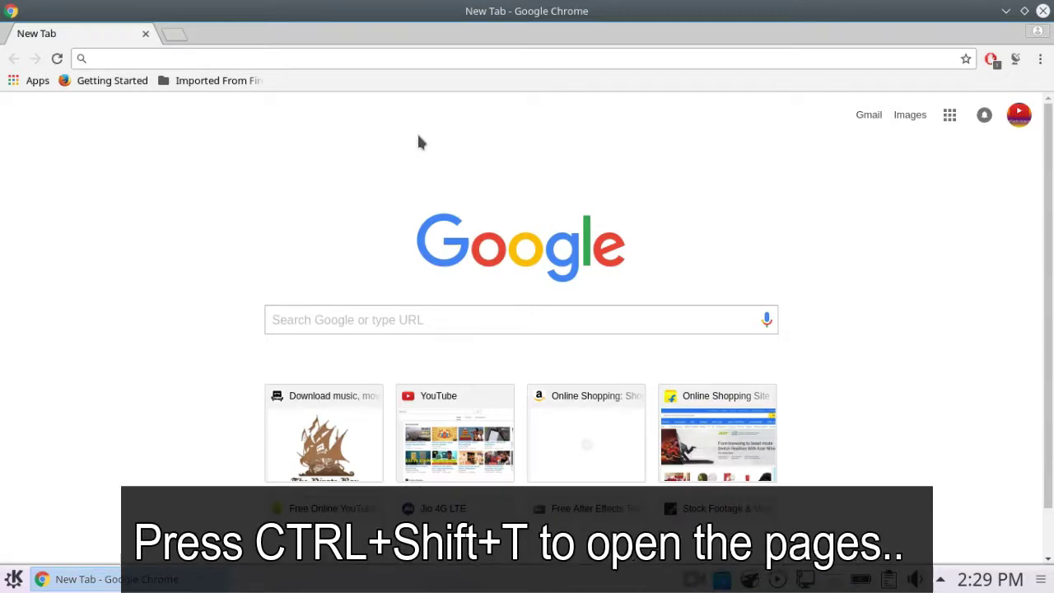
Reopen the recently closed YouTube, despacito, Flipkart and VideoHive tabs
key("ctrl+shift+t")
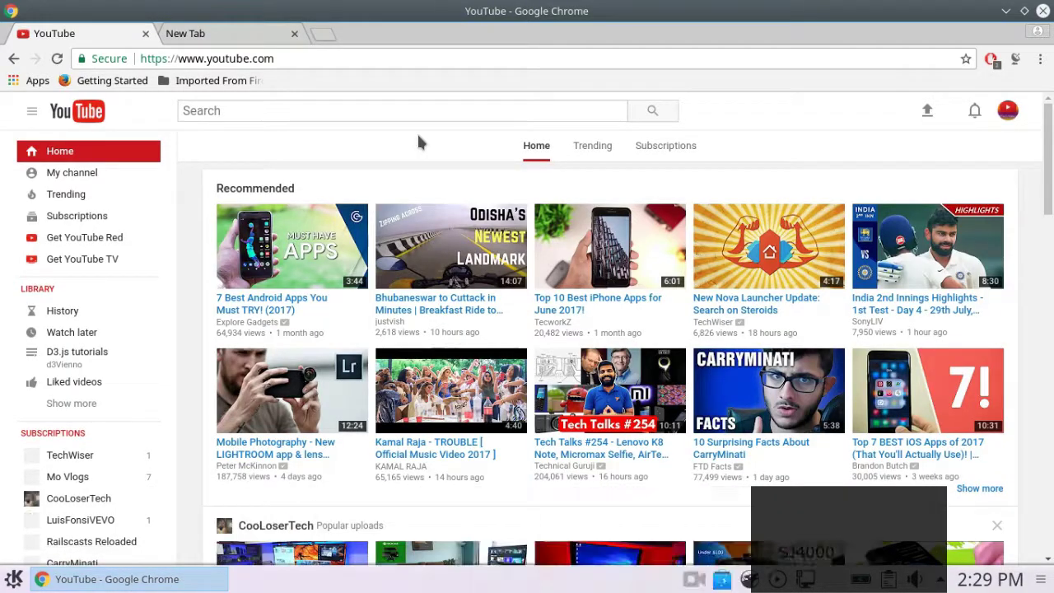
key("ctrl+shift+t")
key("ctrl+shift+t")
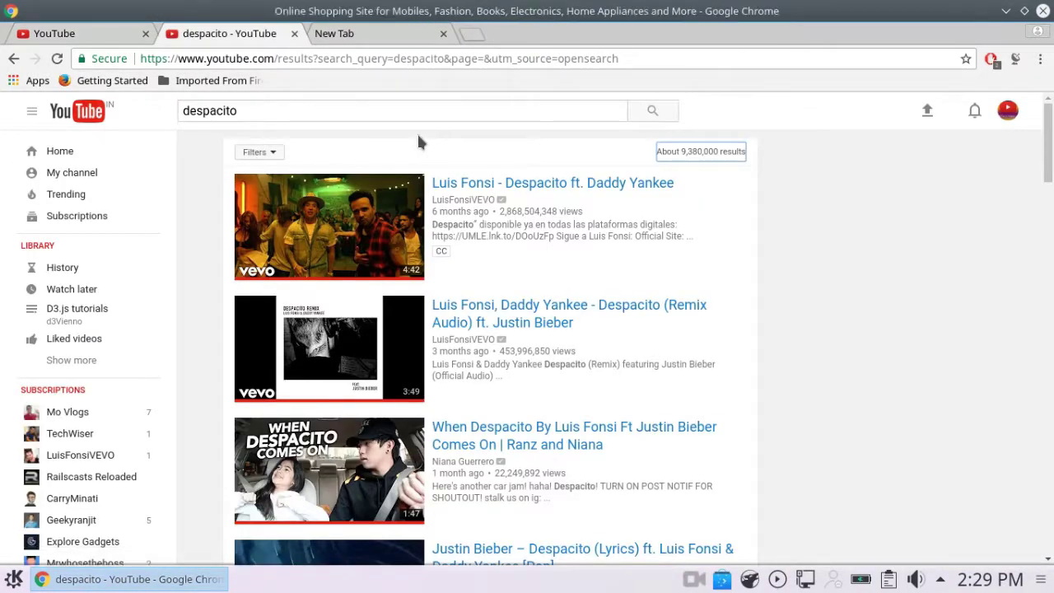
key("ctrl+shift+t")
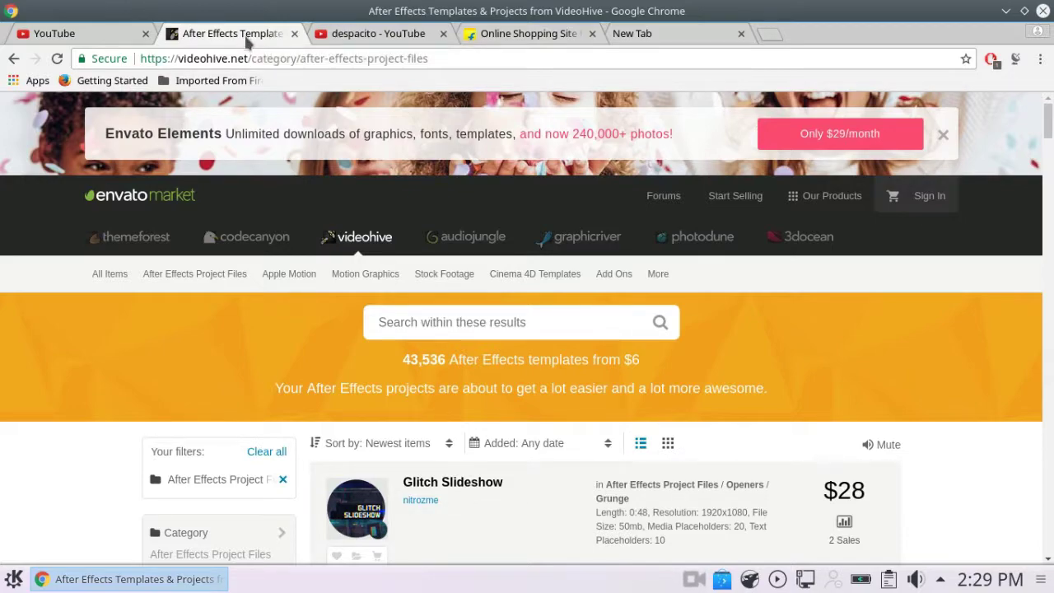
Detach and reattach the After Effects tab, then drag it with the Flipkart and despacito tabs into a new window
left_click_drag(239, 33, 460, 200)
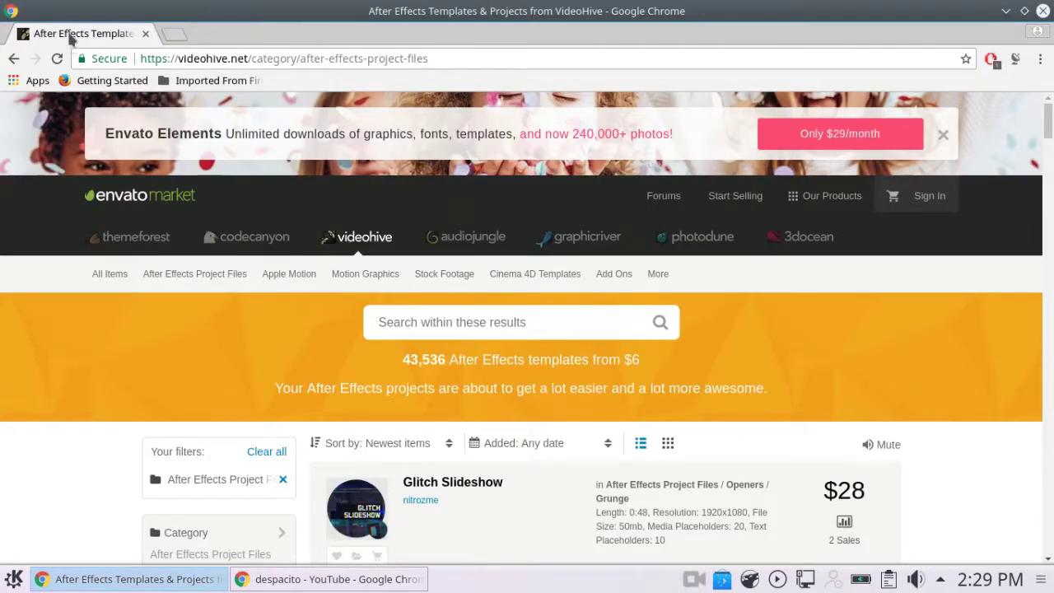
left_click_drag(77, 37, 442, 38)
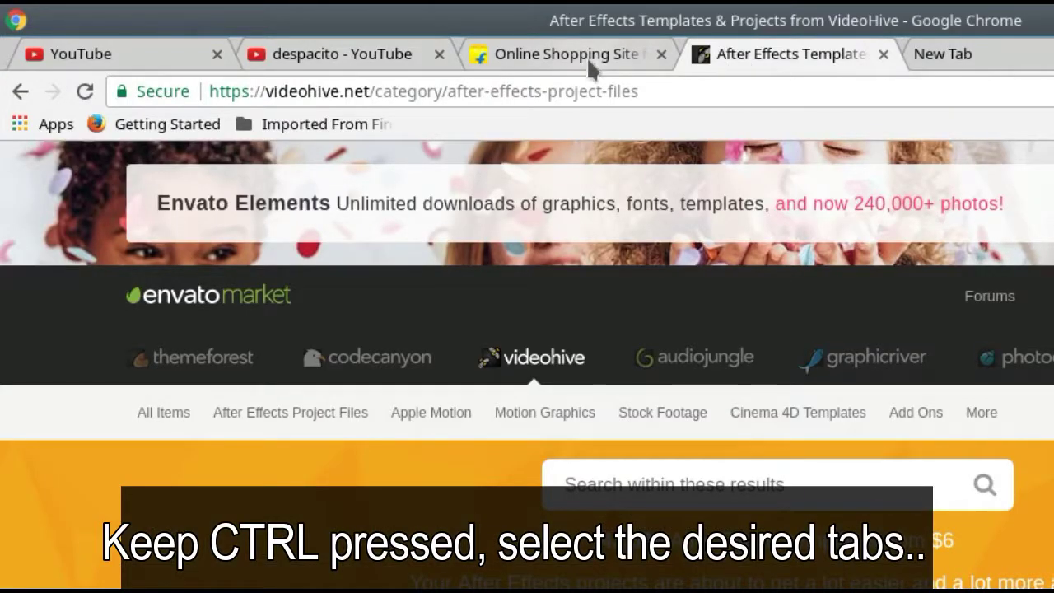
left_click(588, 55, "ctrl")
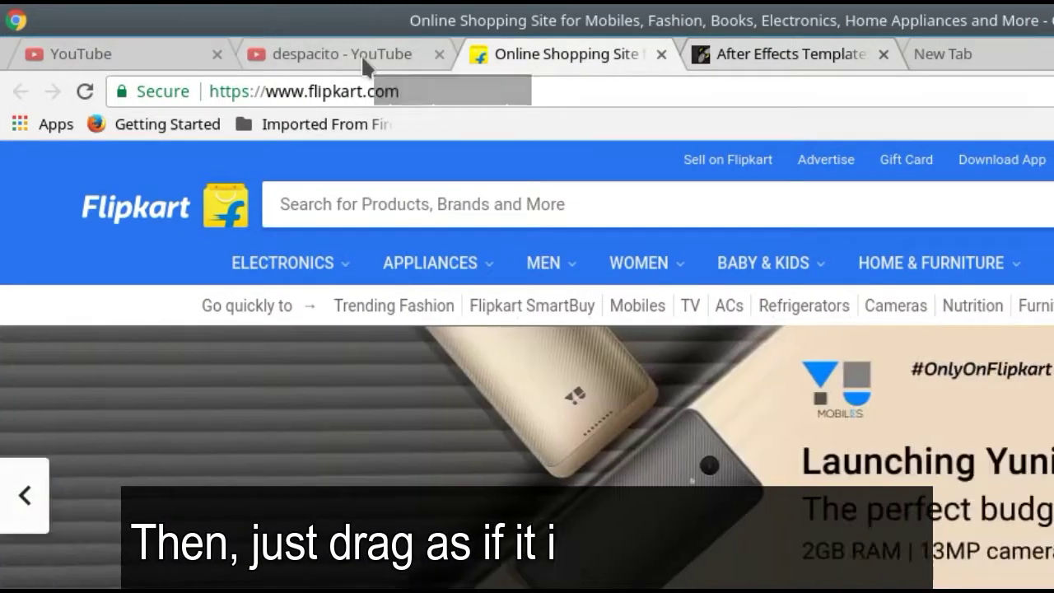
left_click(363, 54)
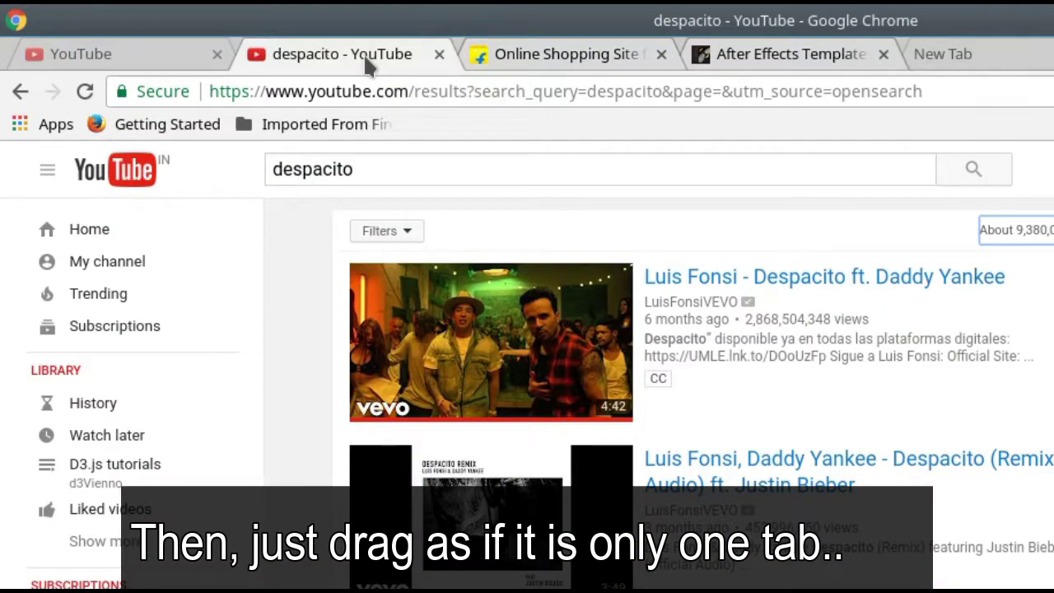
left_click_drag(363, 52, 360, 208)
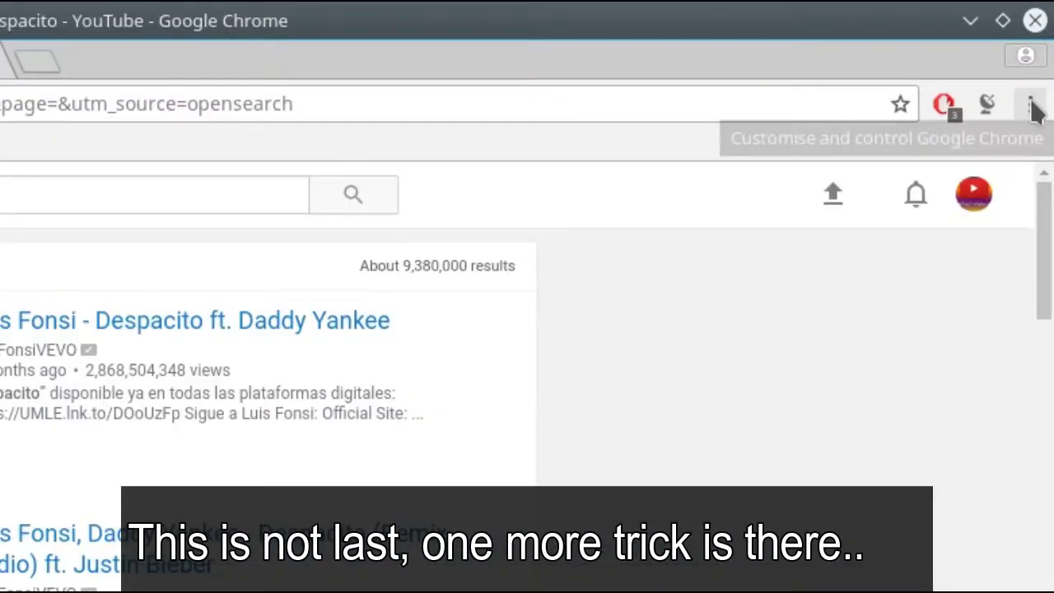
left_click(1031, 104)
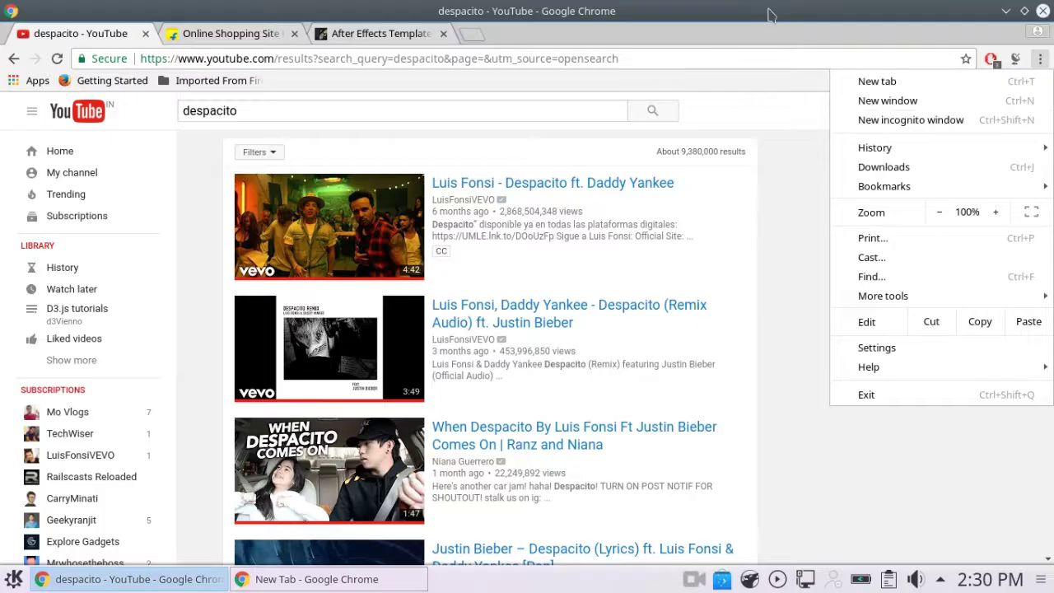
key("Escape")
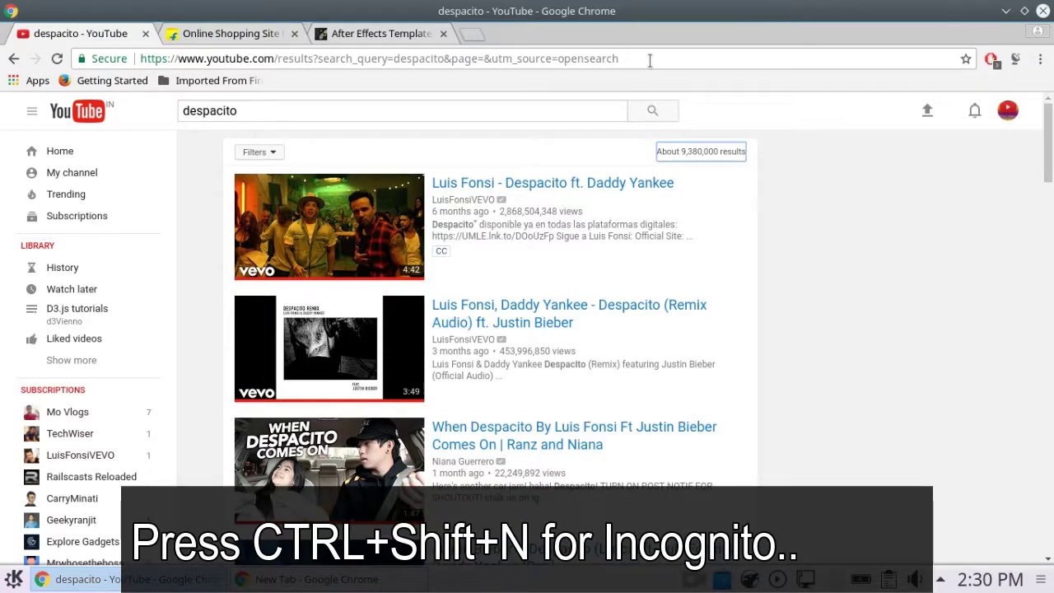
key("ctrl+shift+n")
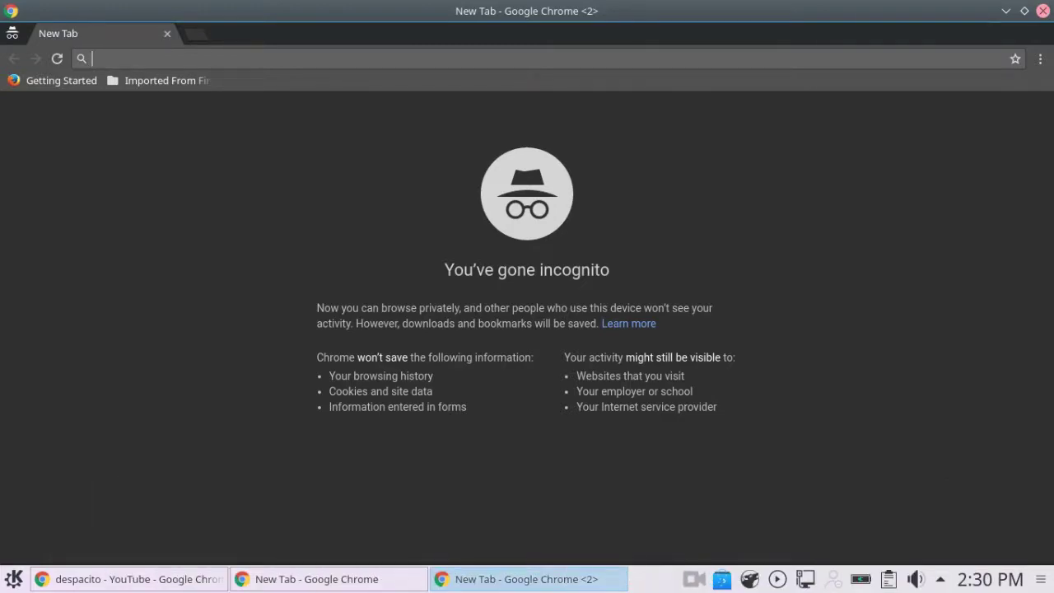
left_click(1043, 10)
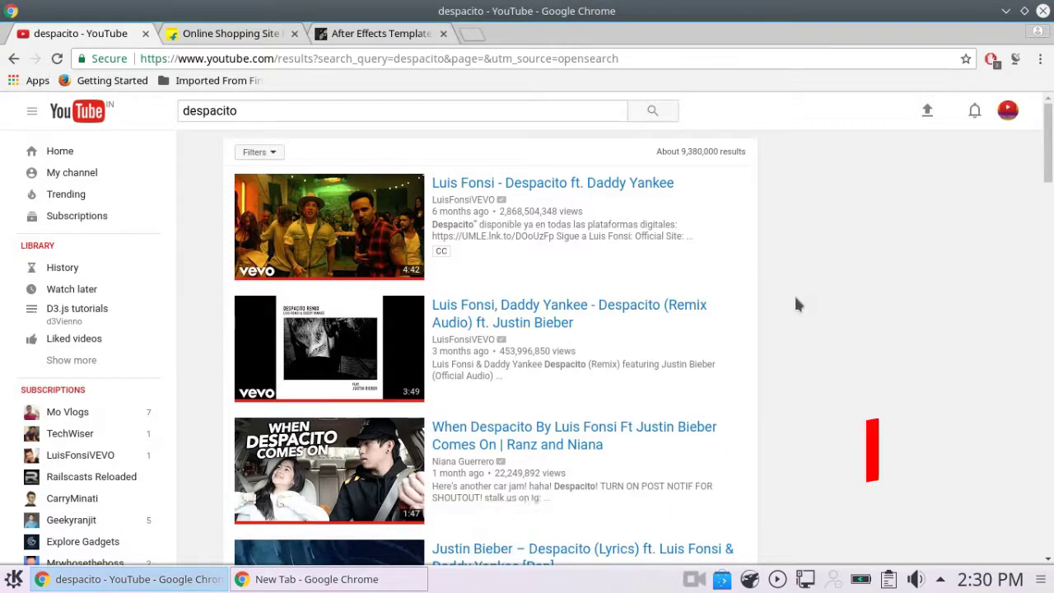
Bring the Wikipedia window forward, test-search a partial sentence selection, then close that tab
left_click(247, 35)
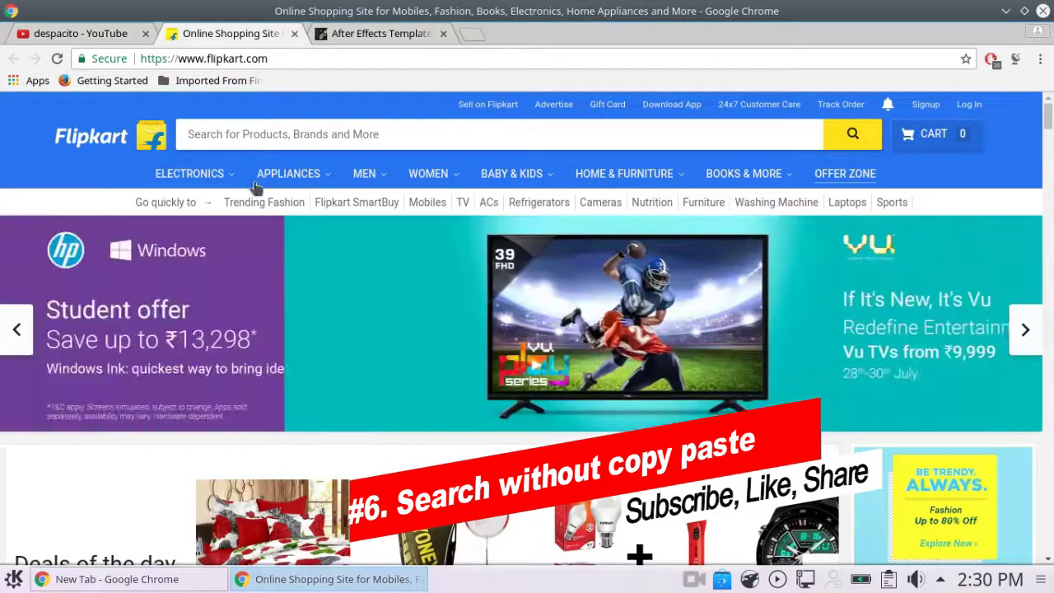
scroll(326, 319, "down", 3)
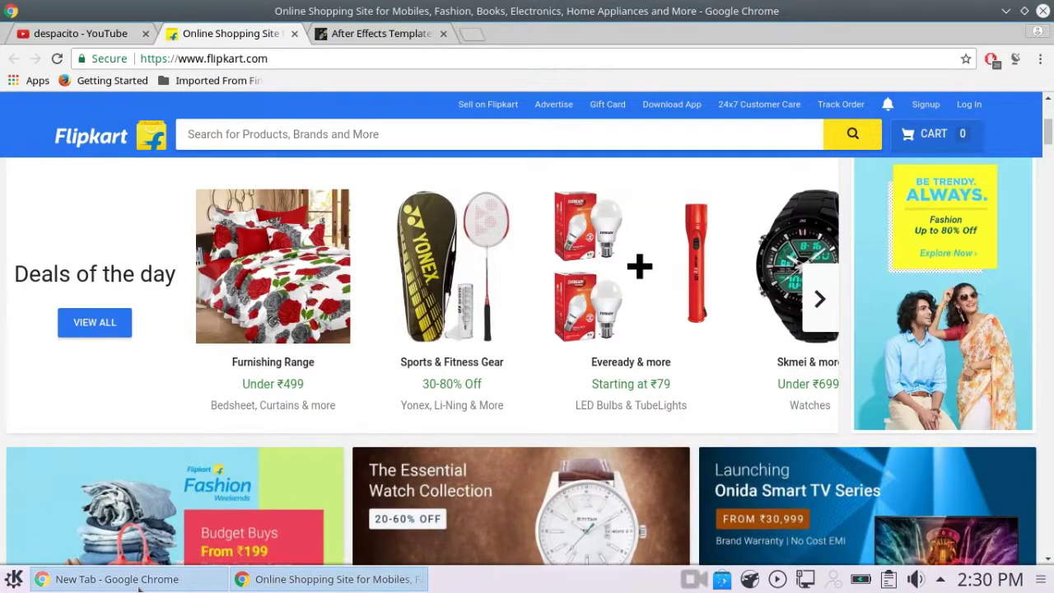
left_click(115, 579)
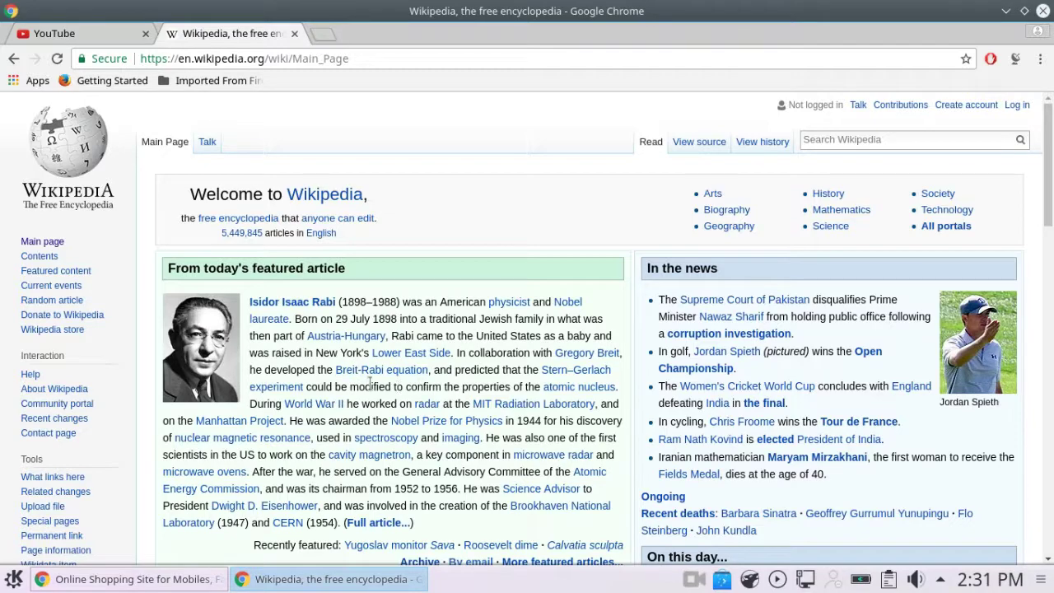
left_click_drag(366, 386, 448, 387)
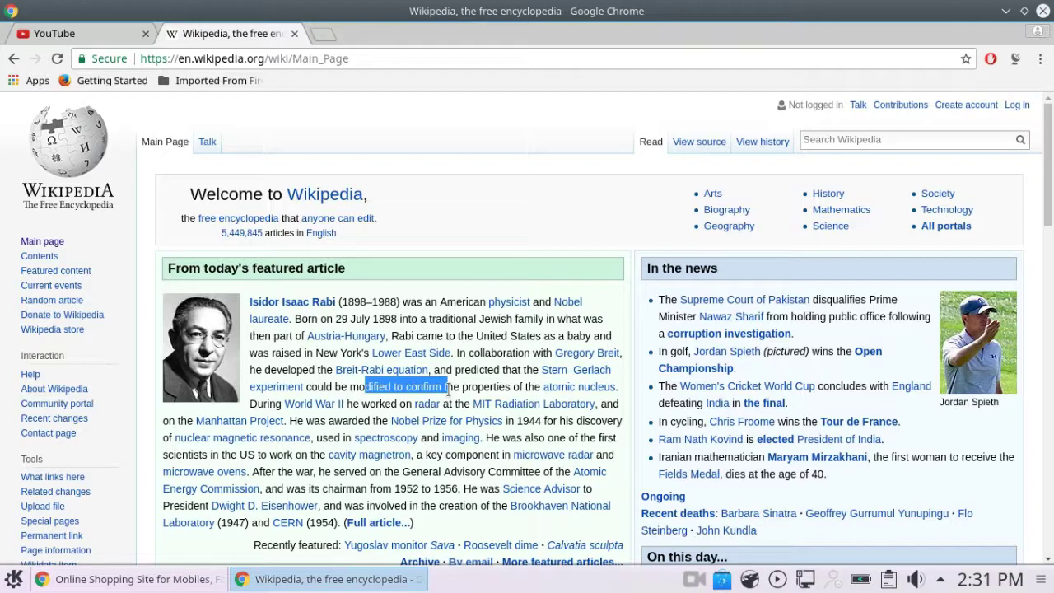
middle_click(329, 37)
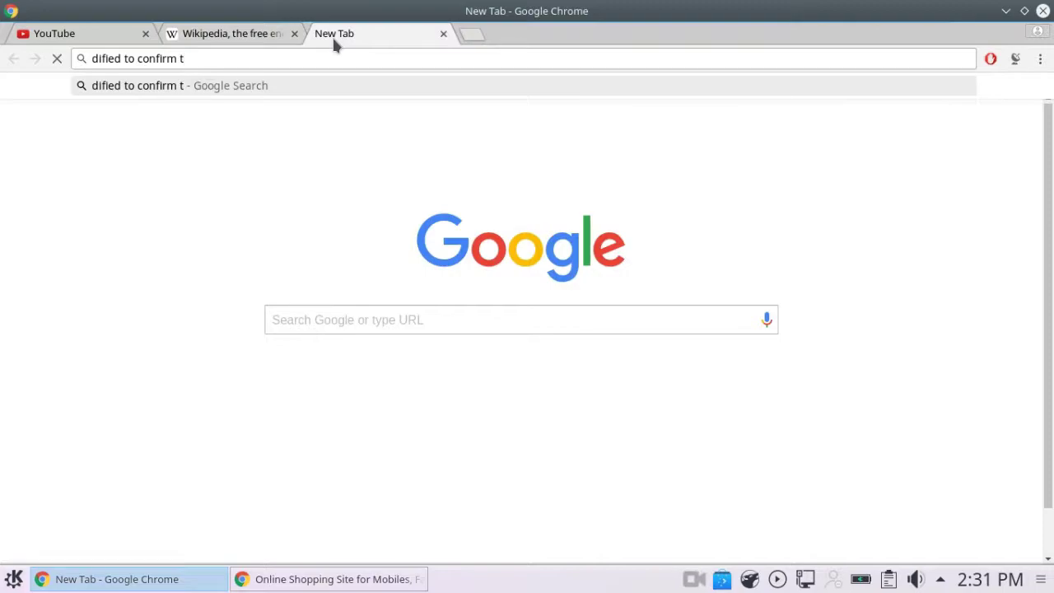
left_click(443, 36)
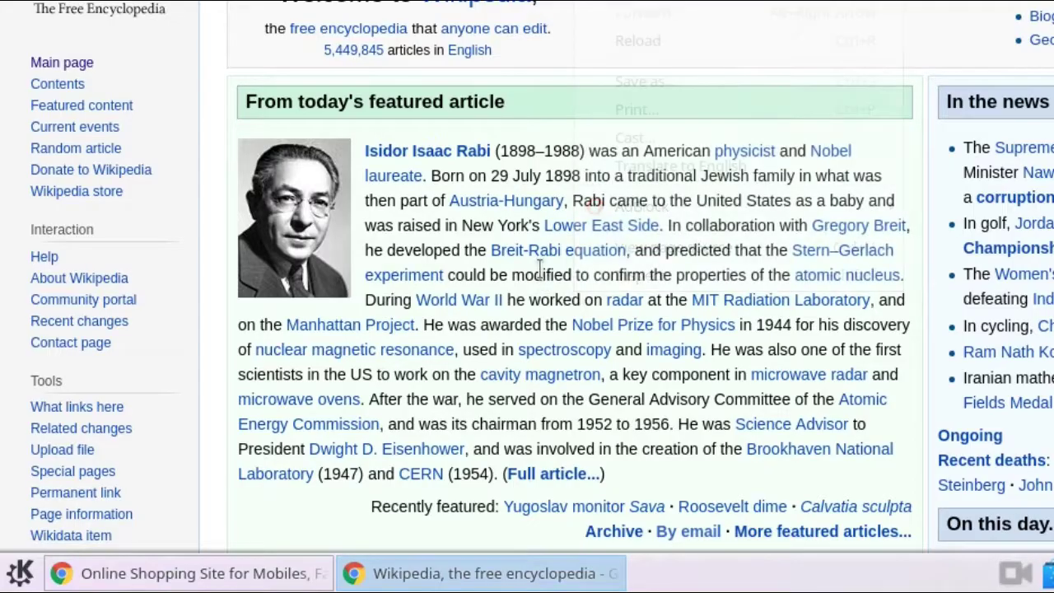
Search Google for the selected phrase 'modified to confirm the properties'
left_click_drag(351, 387, 510, 386)
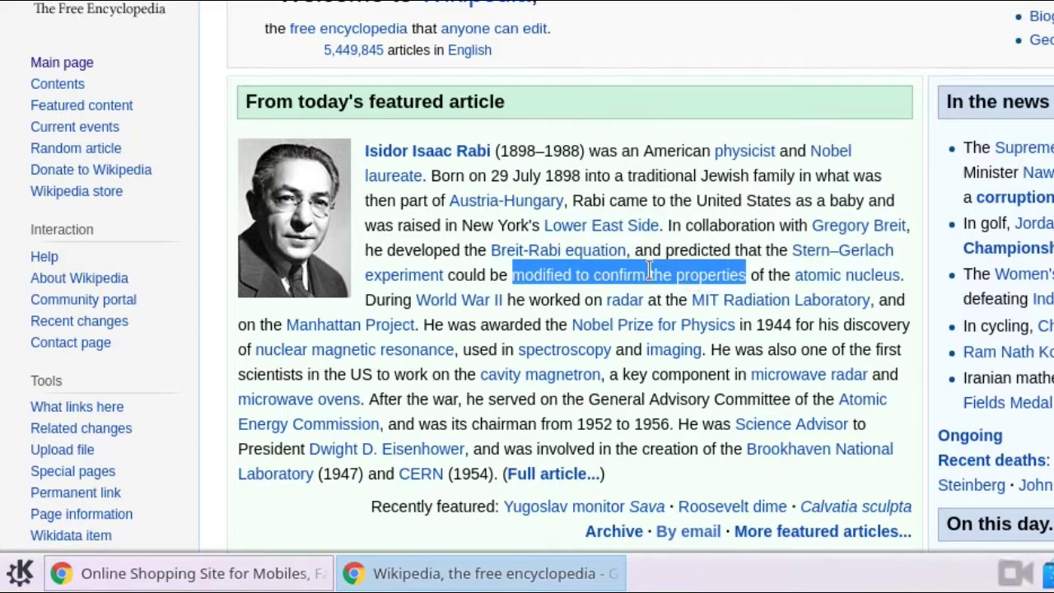
right_click(653, 273)
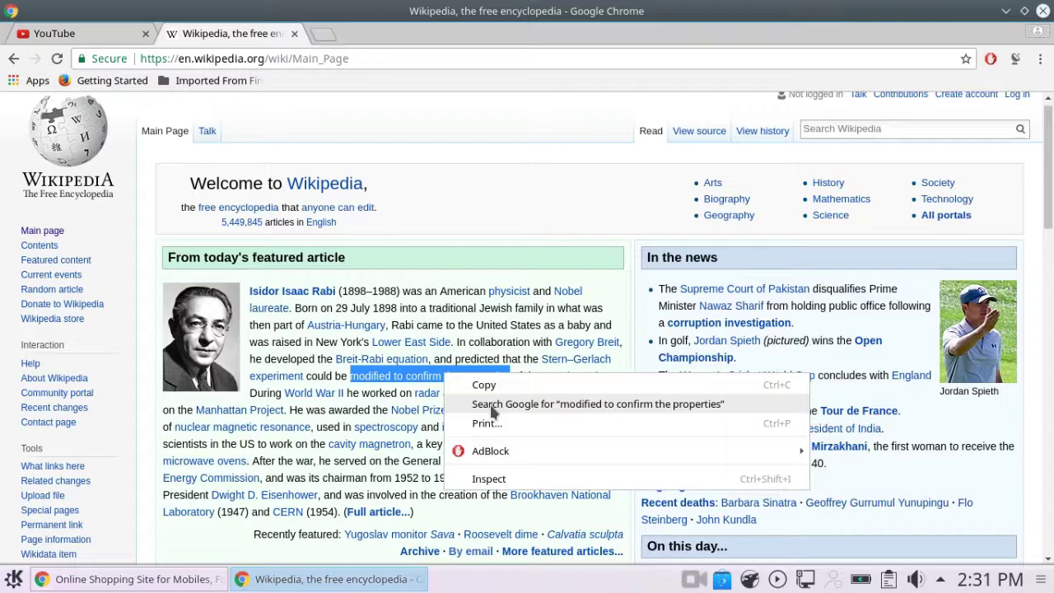
left_click(493, 408)
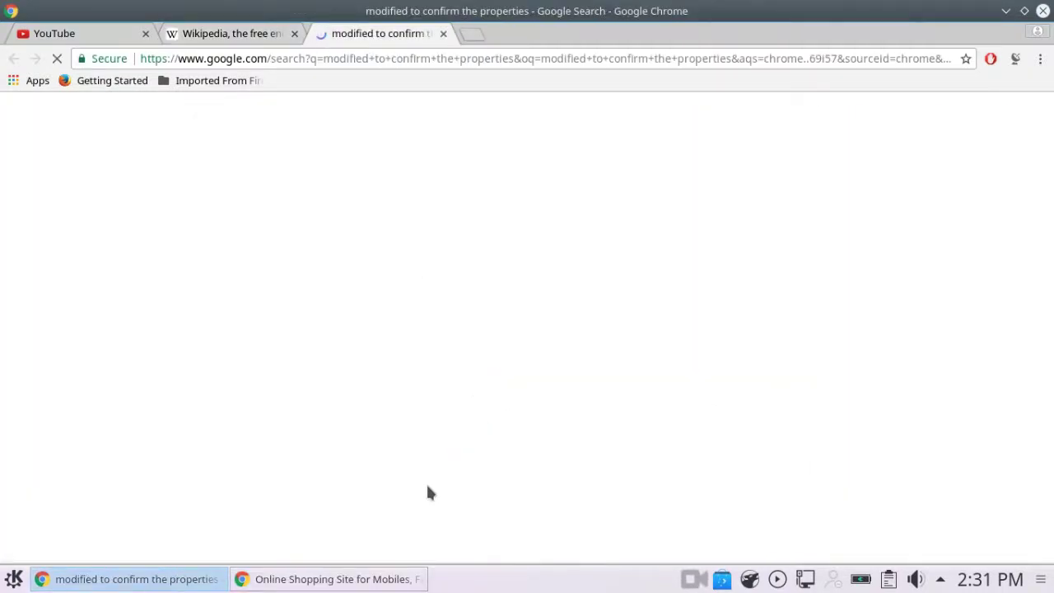